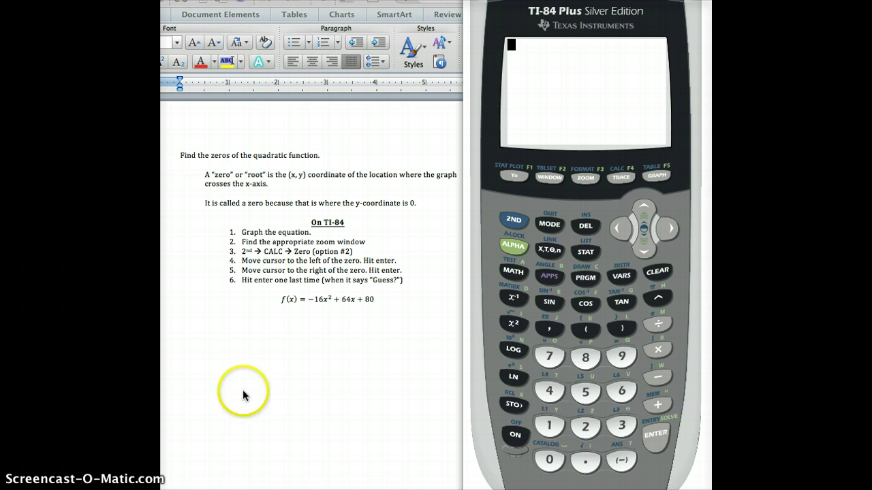
- Start Y1 in the Y= editor with the leading term -16X²
left_click(516, 177)
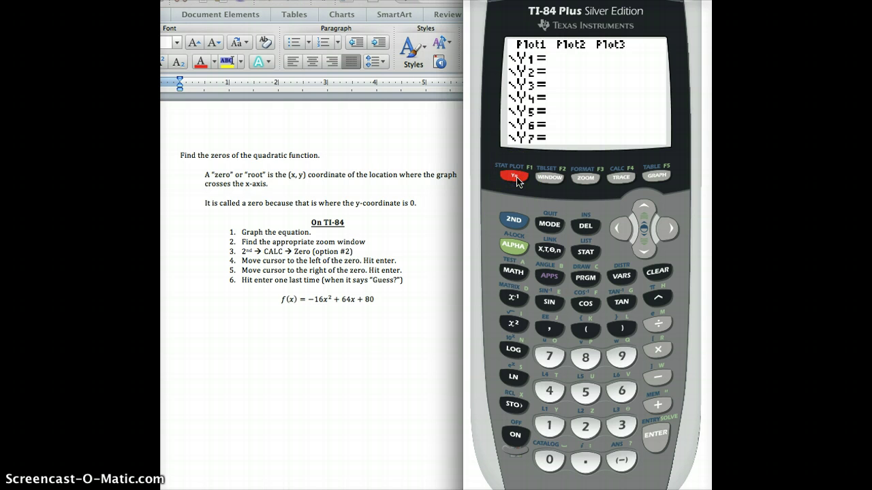
left_click(618, 462)
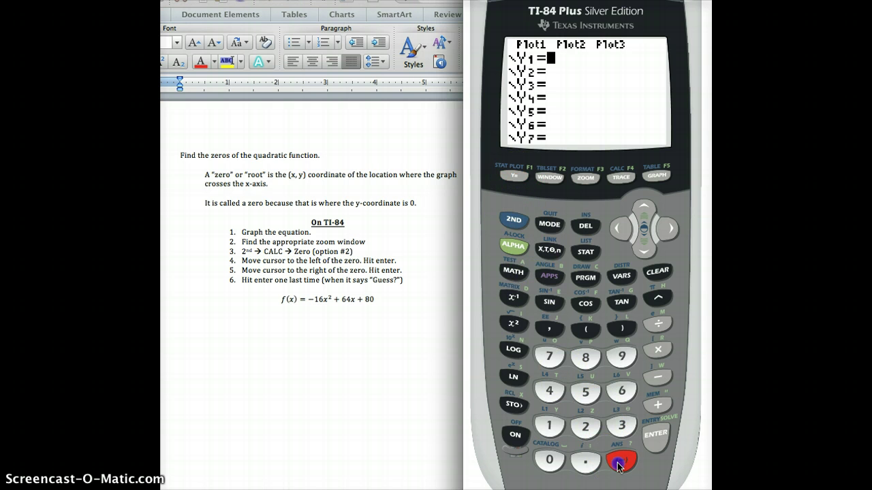
left_click(549, 426)
left_click(618, 395)
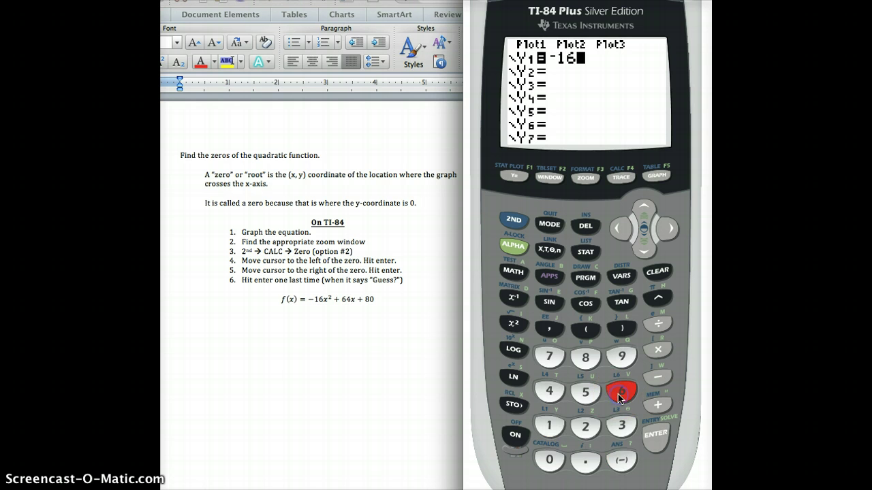
left_click(548, 251)
left_click(515, 324)
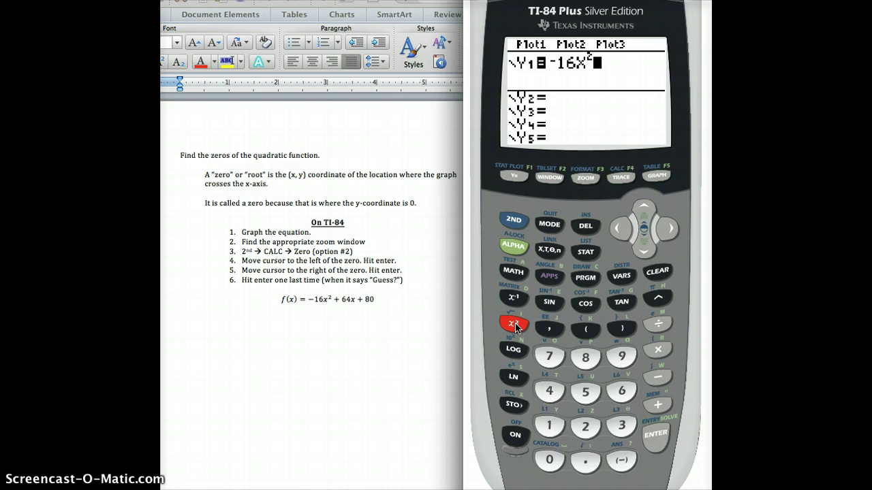
- Complete Y1 as -16X²+64X+80 and confirm the entry
left_click(658, 404)
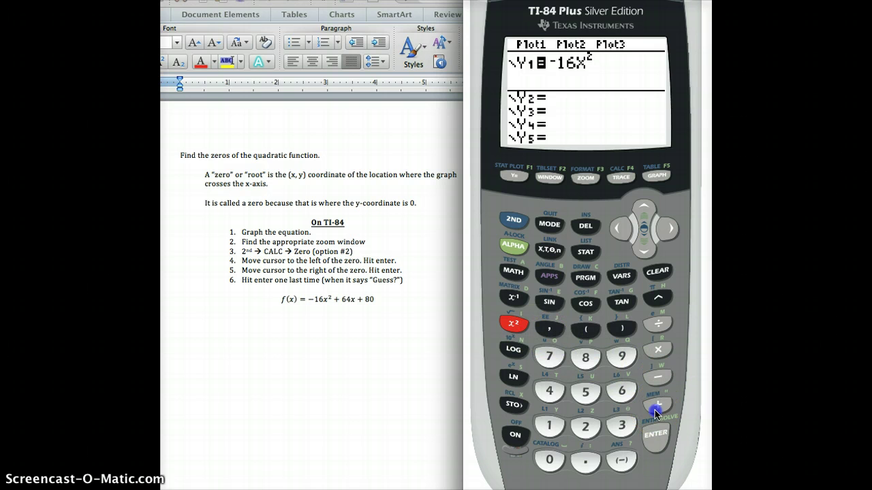
left_click(620, 393)
left_click(549, 392)
left_click(549, 252)
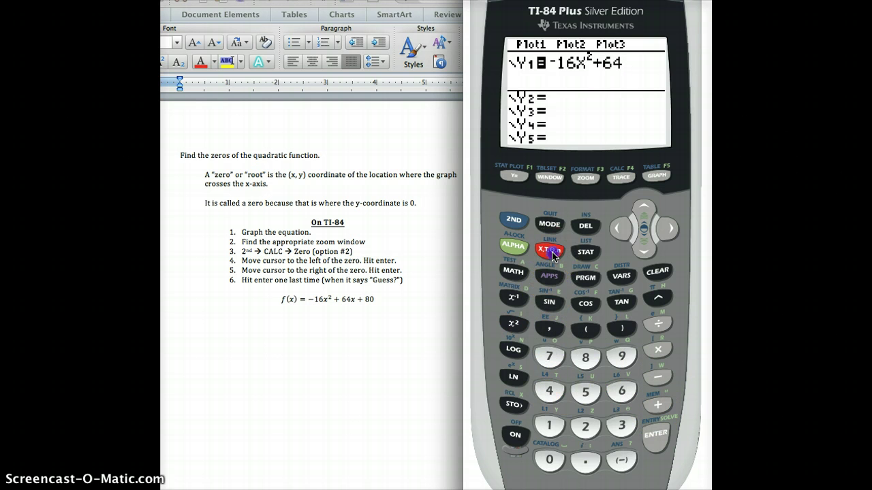
left_click(655, 404)
left_click(585, 357)
left_click(550, 460)
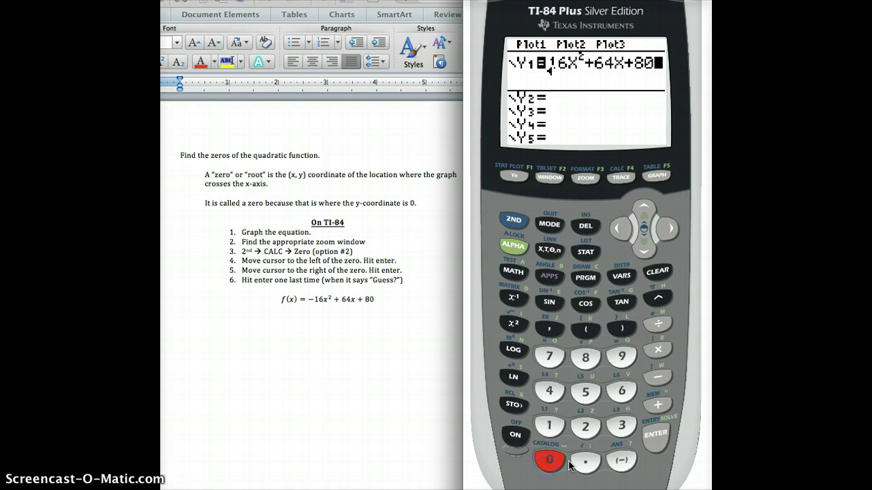
left_click(650, 437)
left_click(653, 433)
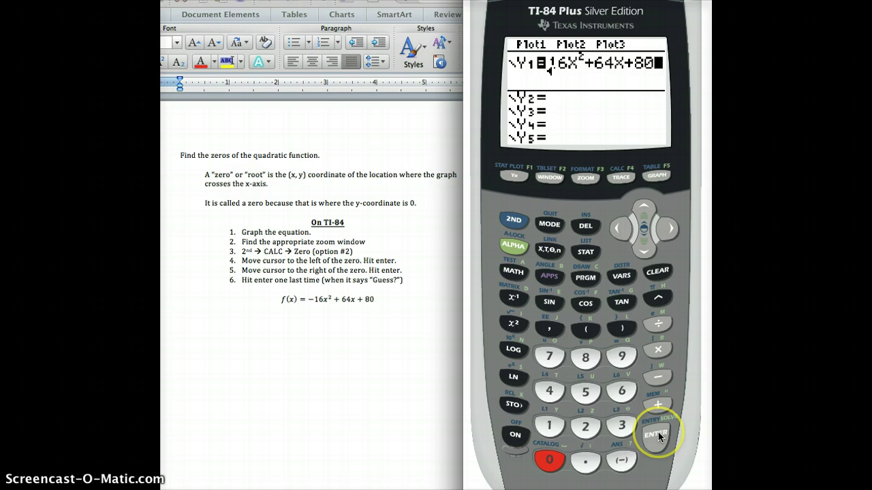
- Graph Y1 and show the window settings at the default -10 to 10
left_click(656, 176)
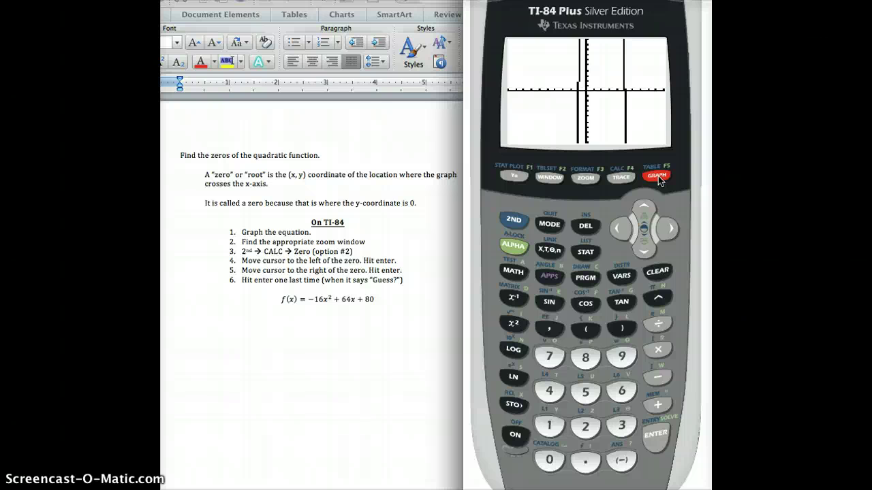
left_click(549, 179)
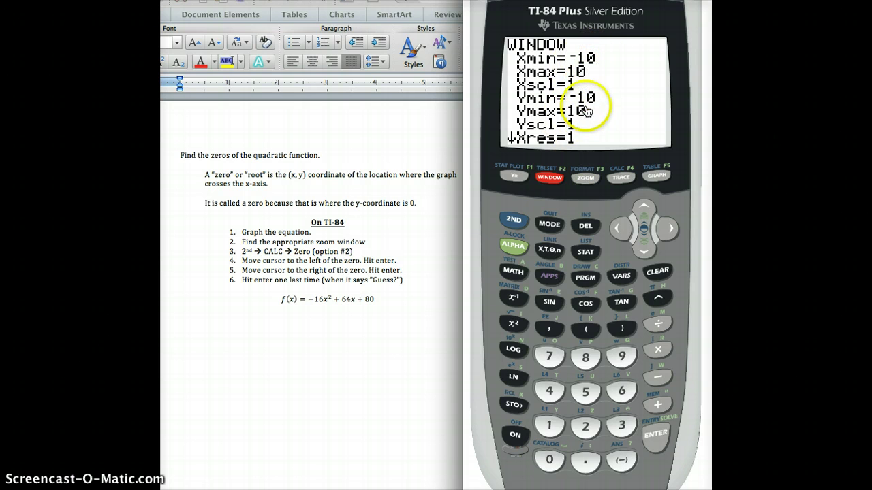
- Check the Y1 table, then set Ymax to 150 and regraph the parabola
left_click(516, 223)
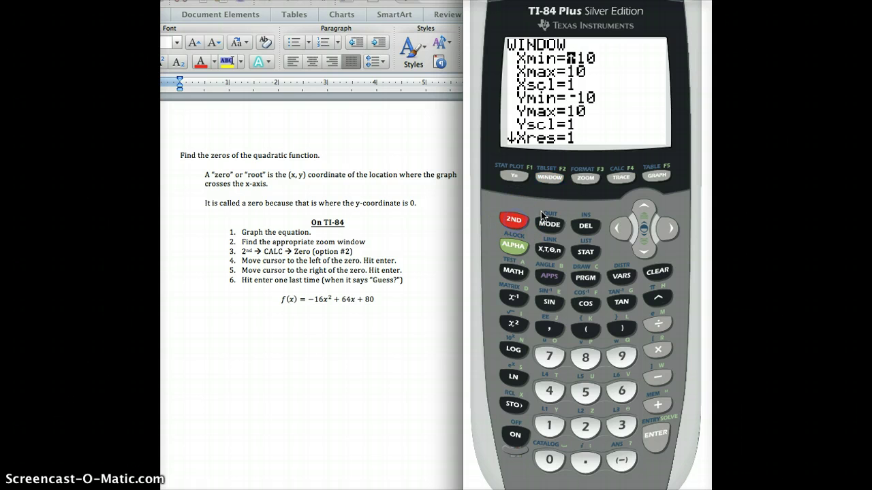
left_click(658, 178)
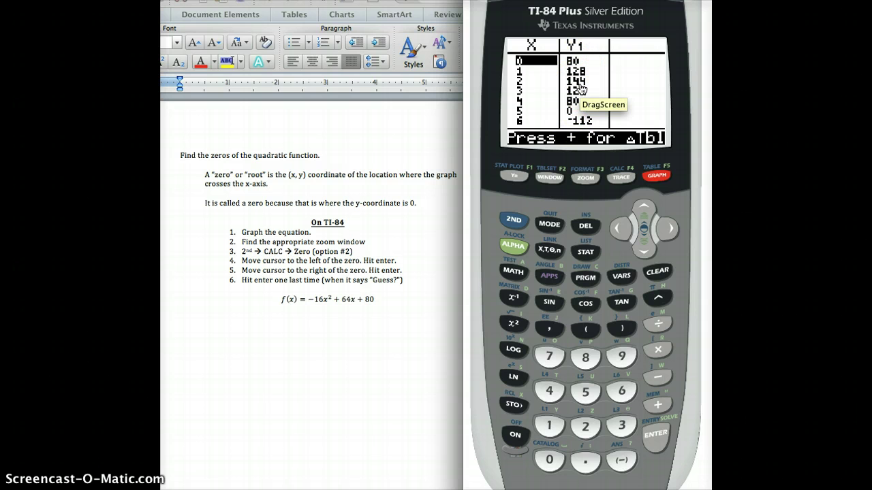
left_click(548, 177)
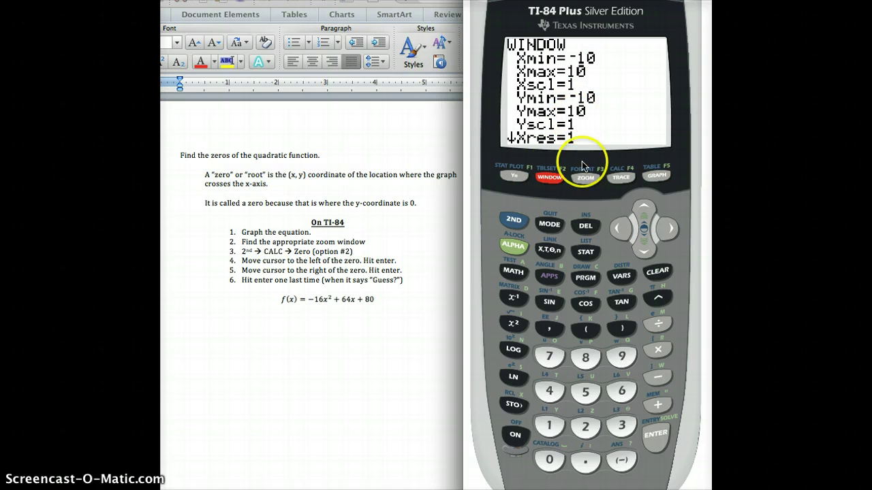
left_click(639, 250)
left_click(639, 250)
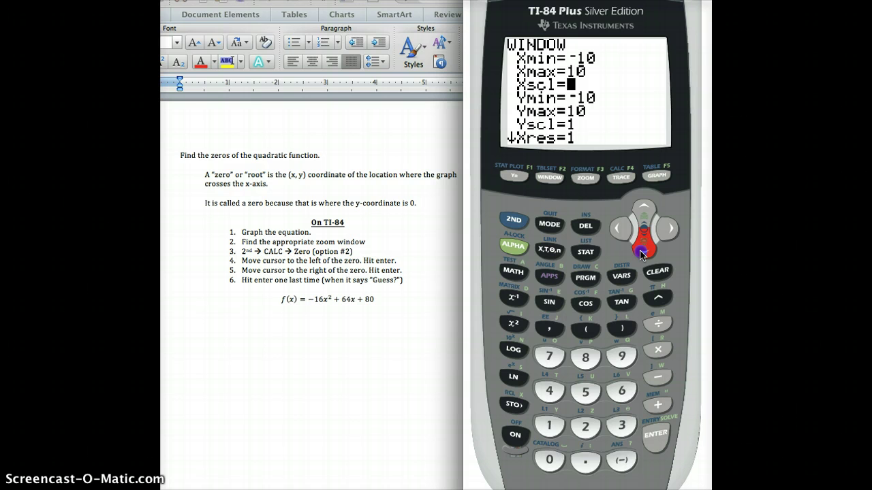
left_click(640, 250)
left_click(640, 251)
left_click(549, 426)
left_click(585, 392)
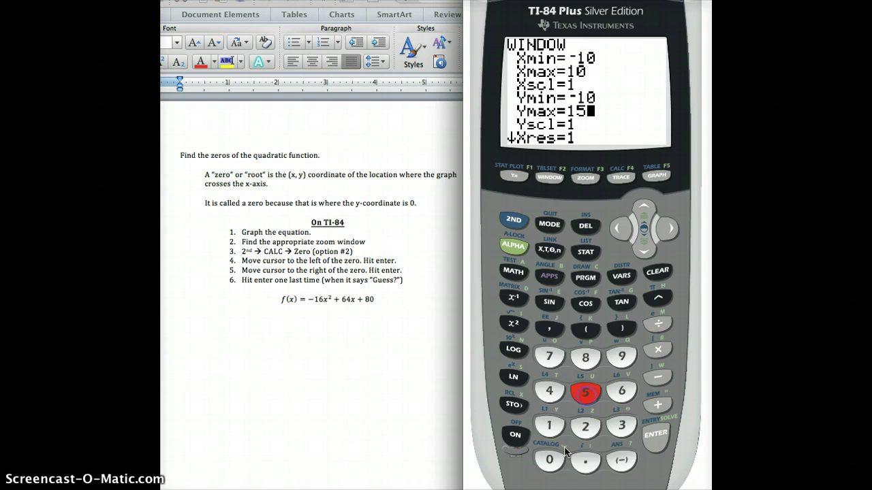
left_click(560, 455)
left_click(664, 175)
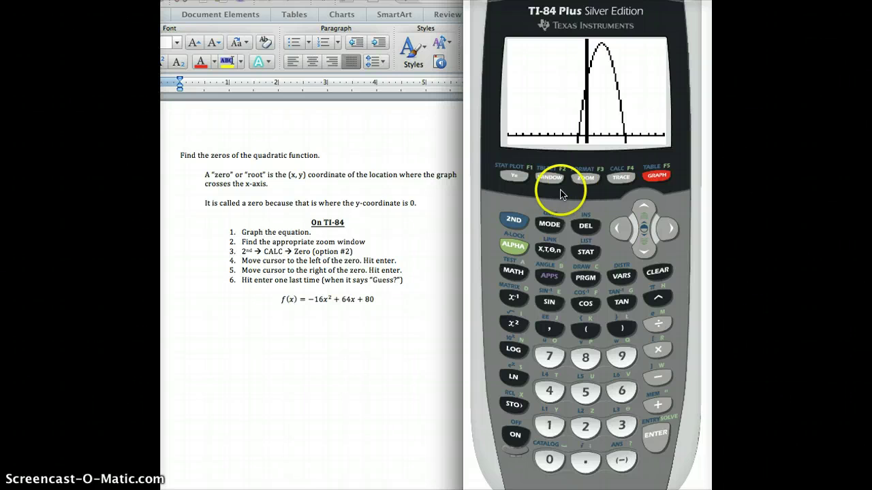
- Start CALC zero and set the left bound just left of the first zero
left_click(512, 222)
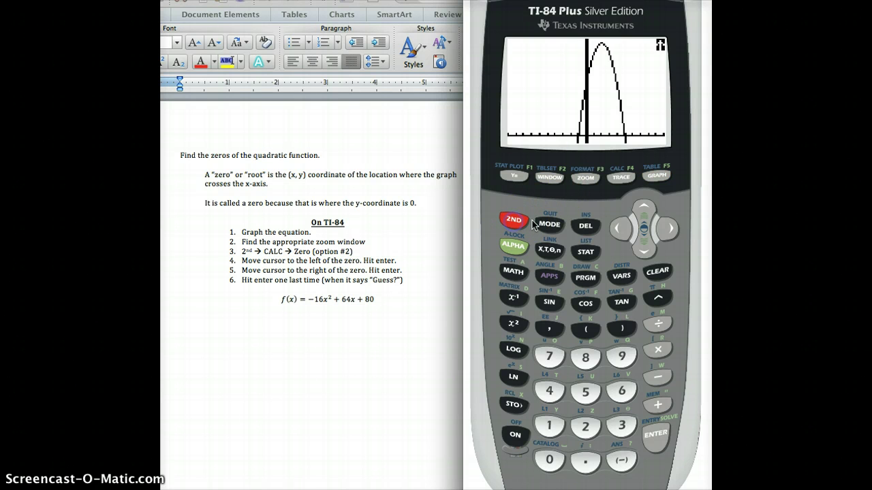
left_click(621, 177)
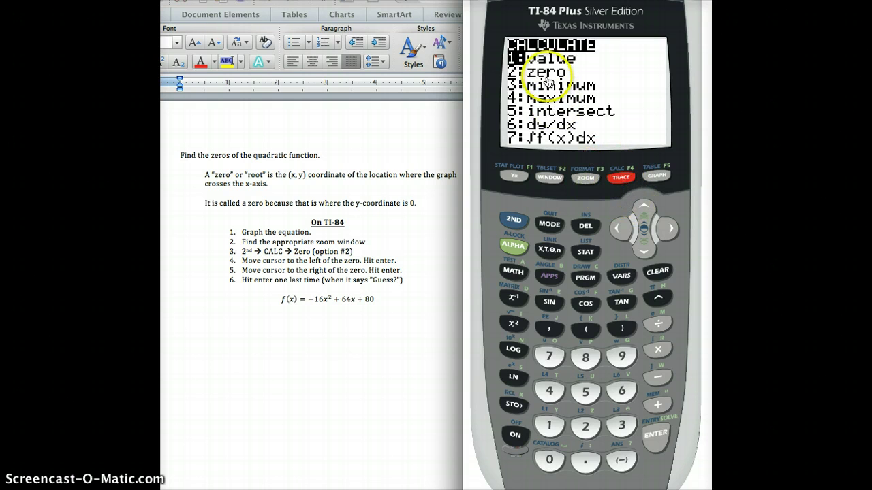
left_click(644, 253)
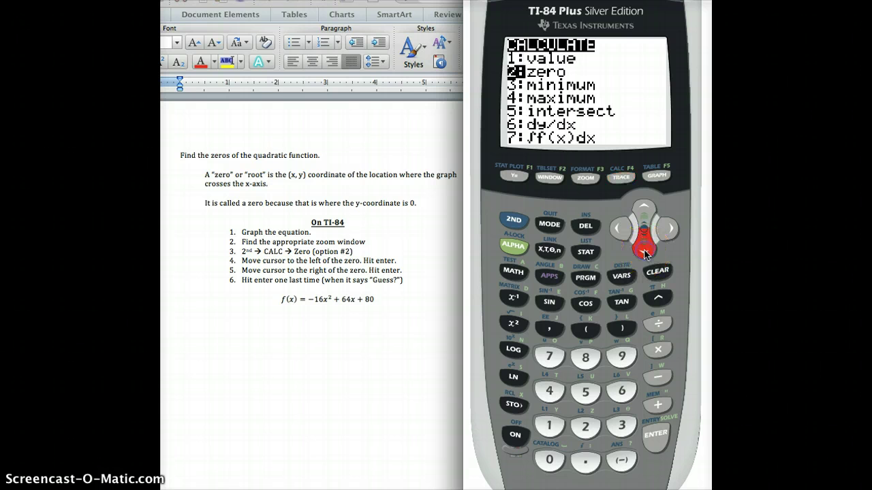
left_click(656, 436)
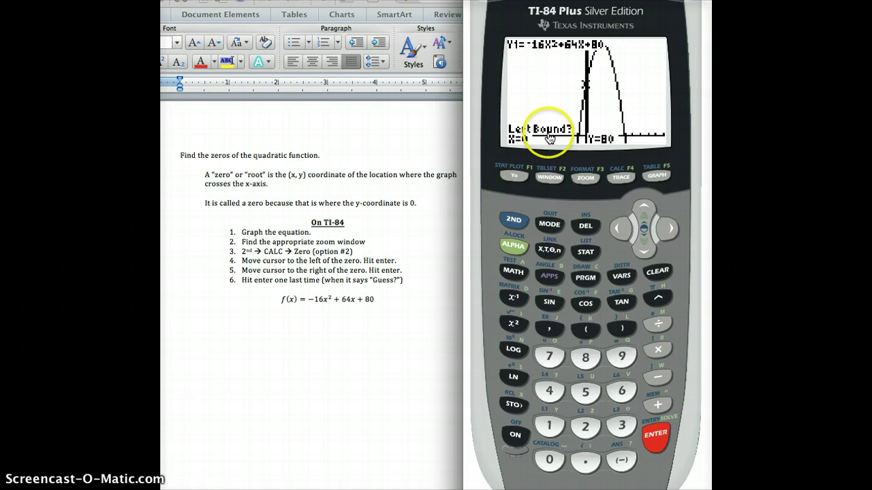
left_click(616, 232)
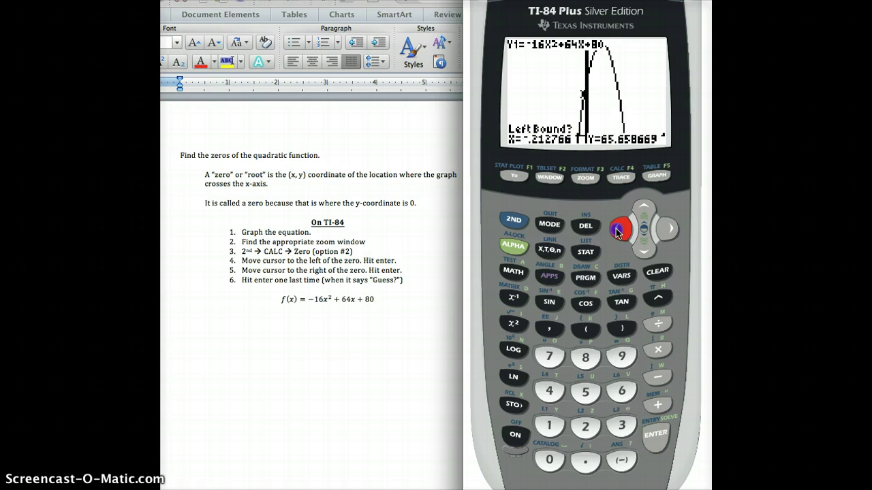
left_click(616, 232)
left_click(617, 232)
left_click(616, 232)
left_click(616, 232)
left_click(616, 232)
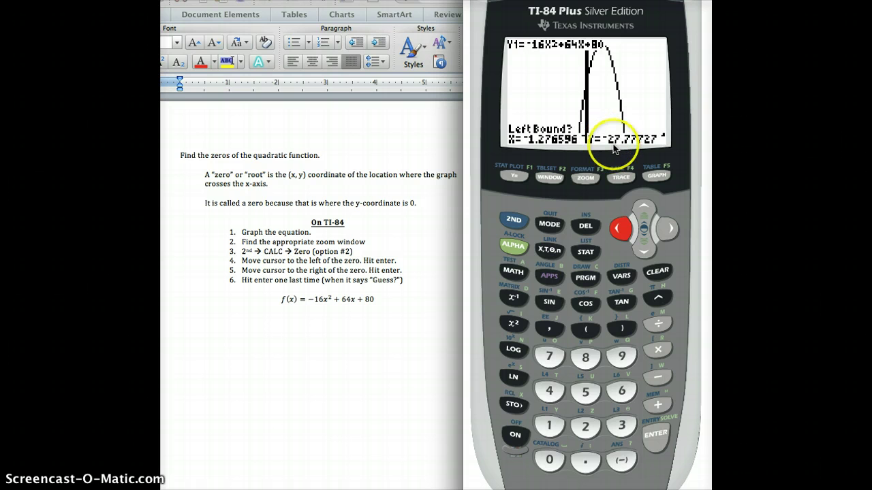
left_click(657, 428)
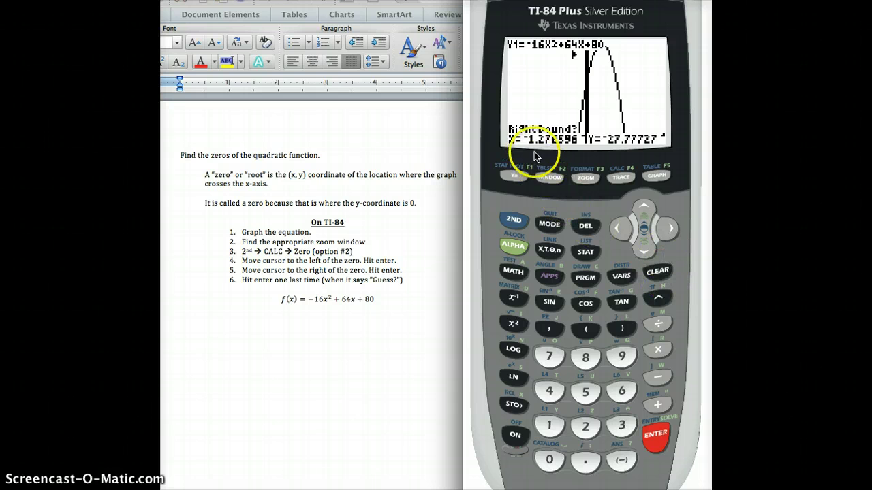
- Set the right bound and accept the guess, giving the zero X=-1, Y=0
left_click(660, 227)
left_click(661, 227)
left_click(660, 227)
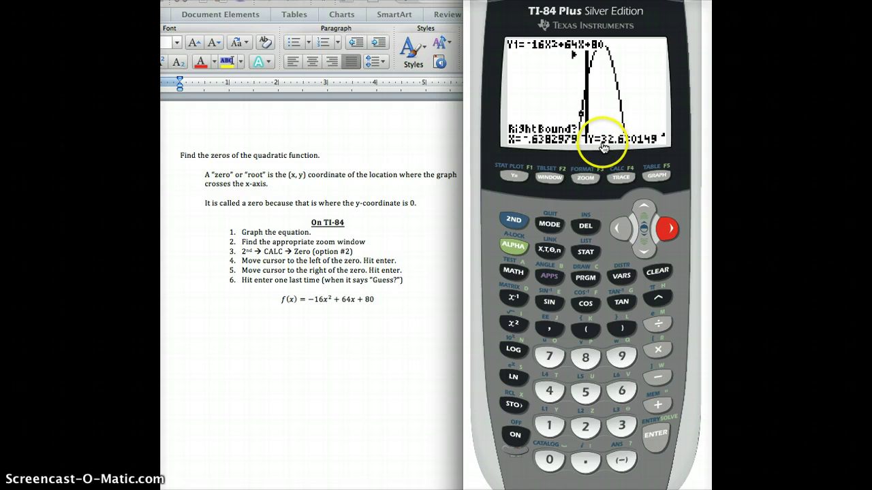
left_click(650, 440)
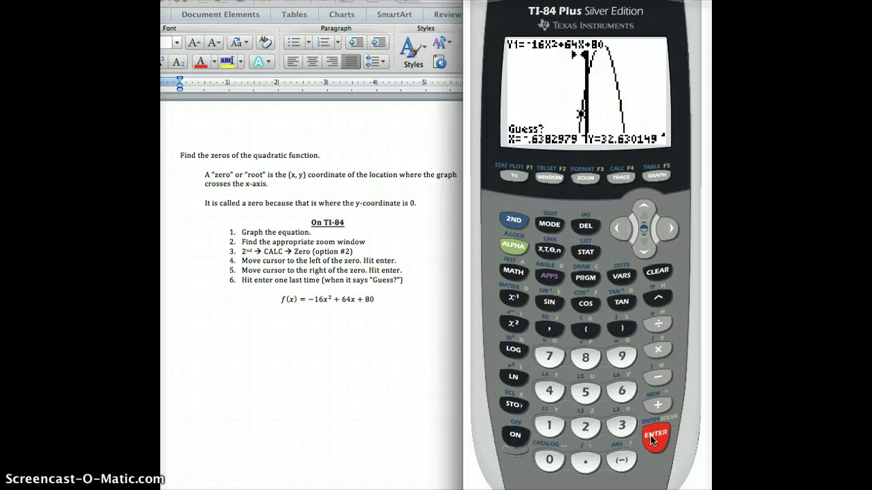
left_click(650, 438)
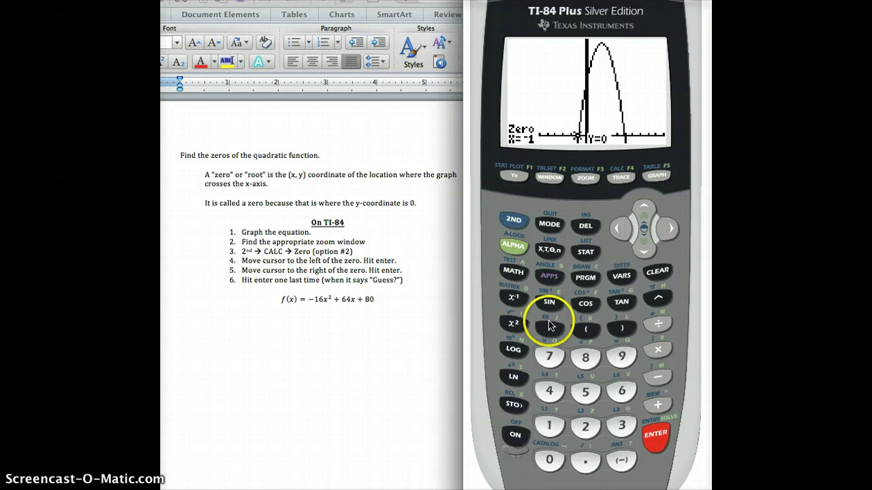
- Run CALC zero again and trace right to X≈4.68, just left of the second zero
left_click(515, 220)
left_click(619, 178)
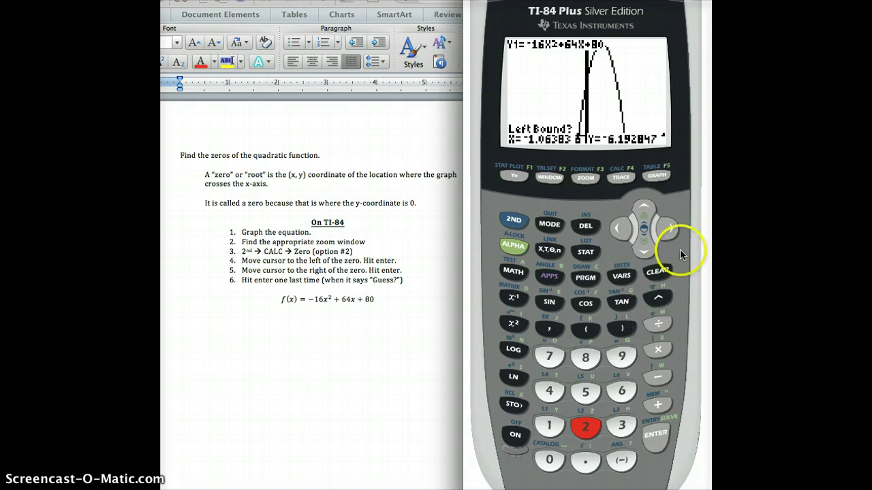
left_click(674, 230)
left_click(674, 230)
left_click(674, 230)
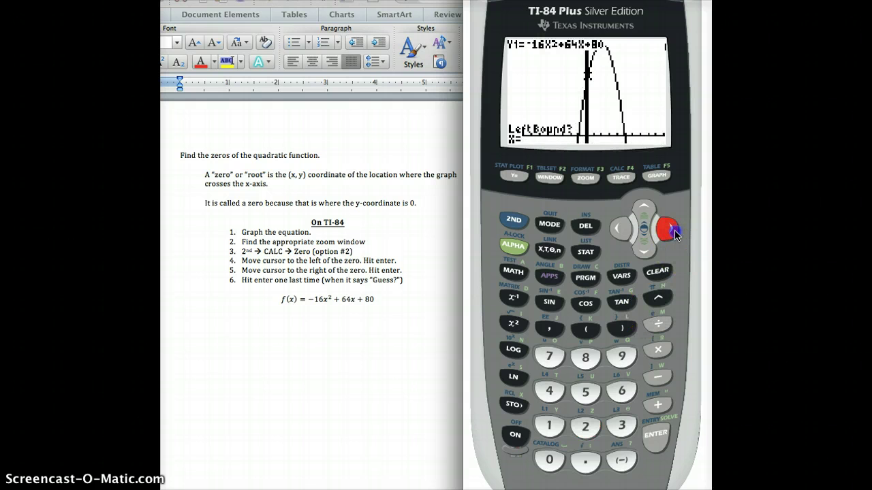
left_click(674, 230)
left_click(674, 230)
left_click(674, 230)
left_click(674, 230)
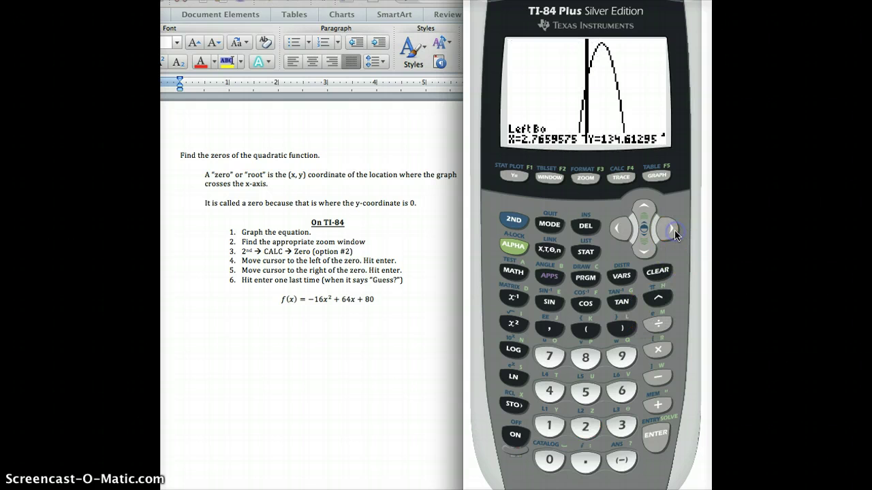
left_click(674, 230)
left_click(674, 230)
left_click(675, 230)
left_click(674, 230)
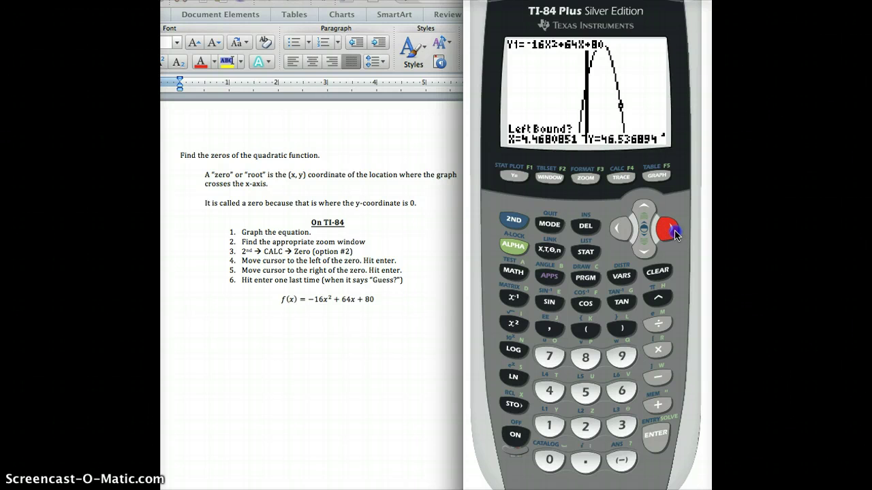
left_click(675, 231)
left_click(674, 230)
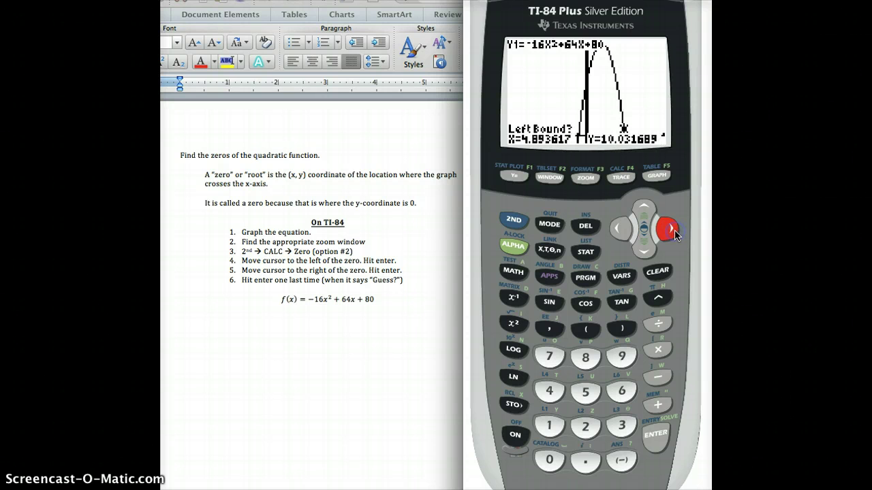
left_click(617, 231)
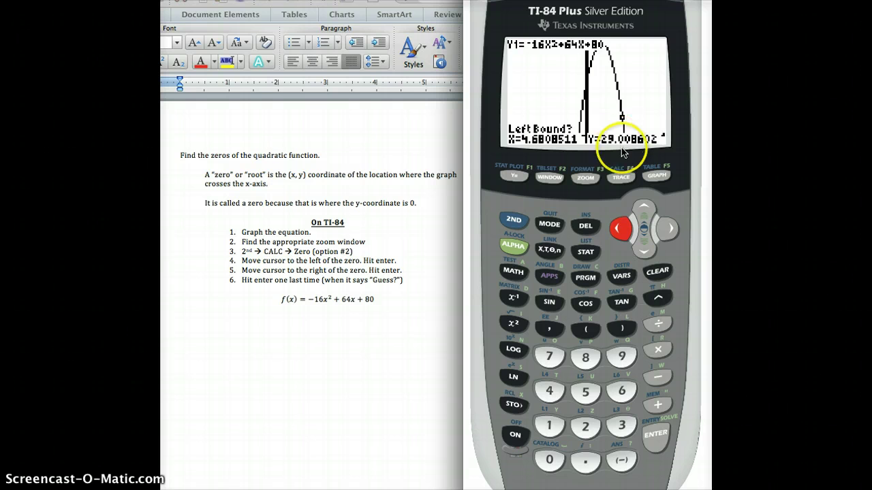
- Accept X≈4.68 as the left bound and X≈5.11 as the right bound
left_click(648, 434)
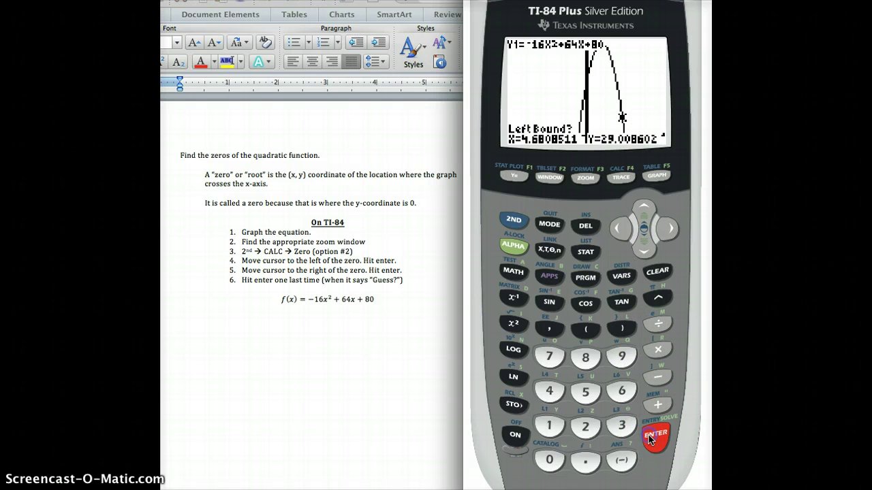
left_click(666, 231)
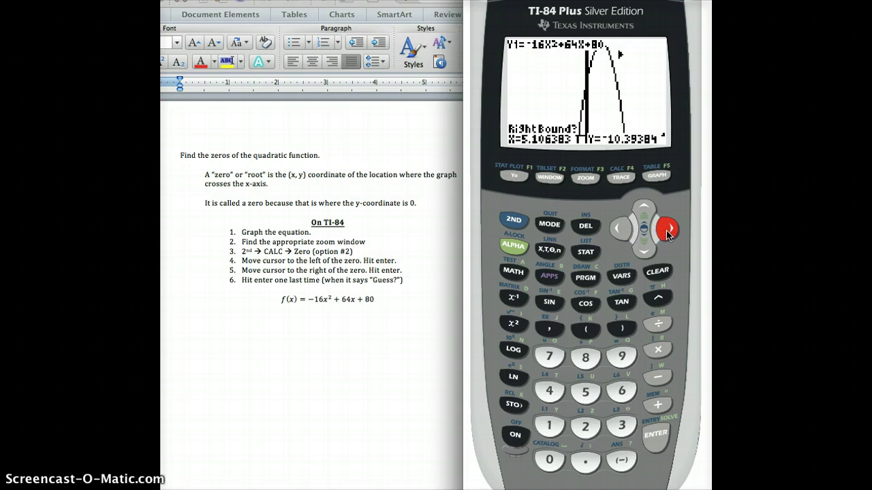
left_click(660, 444)
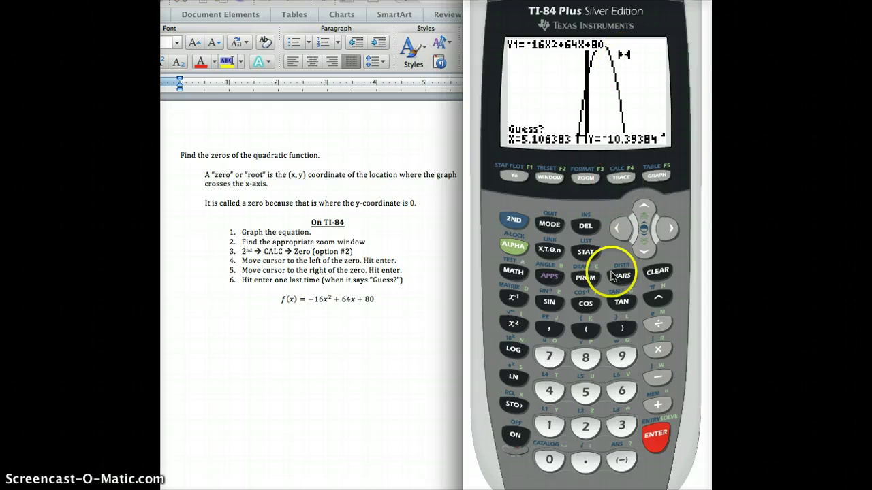
- Accept the guess to compute the second zero at x = 5
left_click(656, 433)
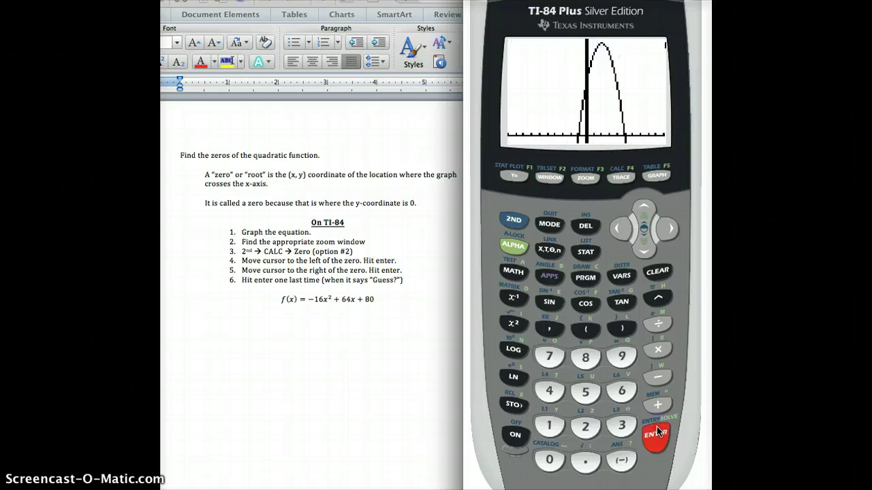